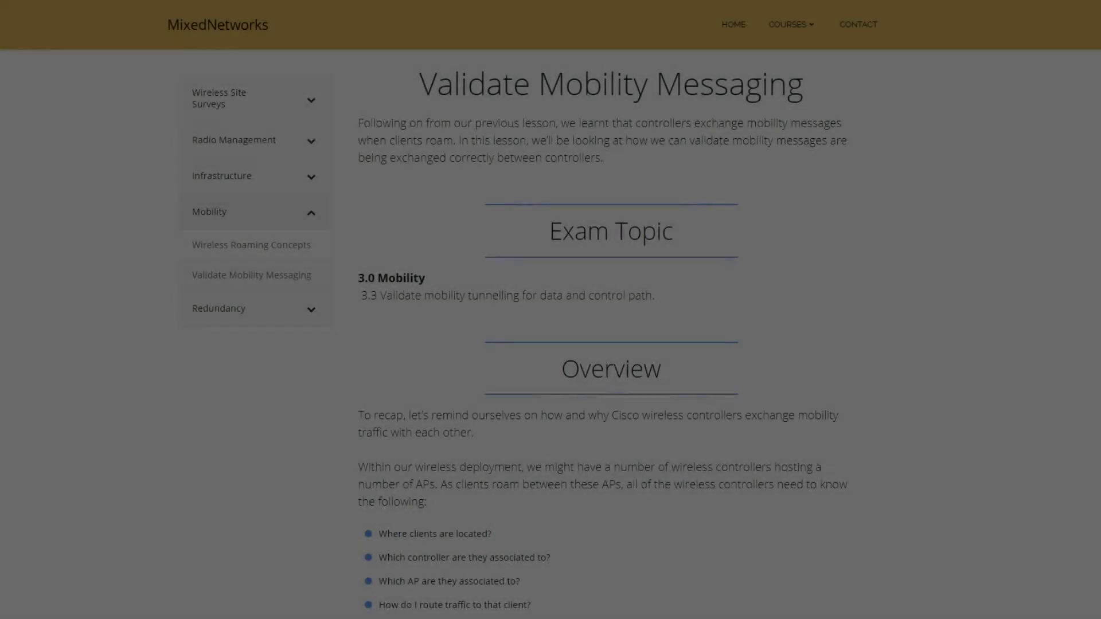
{"action": "scroll", "coordinate": [551, 344], "scroll_direction": "down", "scroll_amount": 5}
{"action": "scroll", "coordinate": [551, 345], "scroll_direction": "down", "scroll_amount": 5}
{"action": "scroll", "coordinate": [551, 344], "scroll_direction": "down", "scroll_amount": 4}
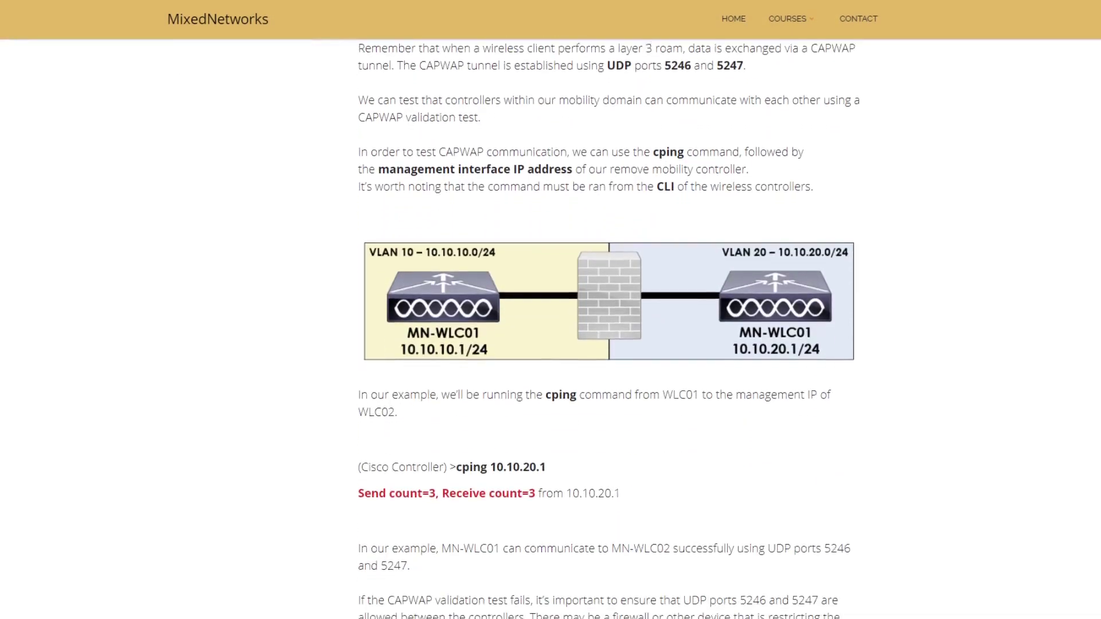
{"action": "scroll", "coordinate": [551, 344], "scroll_direction": "down", "scroll_amount": 3}
{"action": "scroll", "coordinate": [550, 344], "scroll_direction": "down", "scroll_amount": 5}
{"action": "scroll", "coordinate": [550, 345], "scroll_direction": "down", "scroll_amount": 4}
{"action": "scroll", "coordinate": [550, 344], "scroll_direction": "down", "scroll_amount": 3}
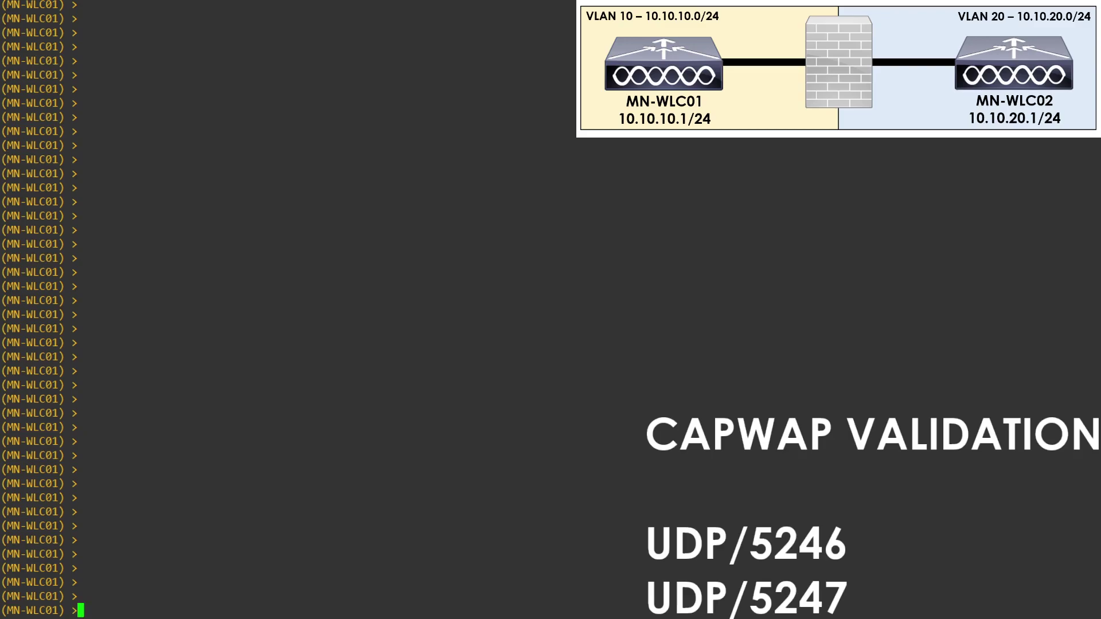
{"action": "type", "text": "c"}
{"action": "type", "text": "ping 10.10.2"}
{"action": "type", "text": "0.1"}
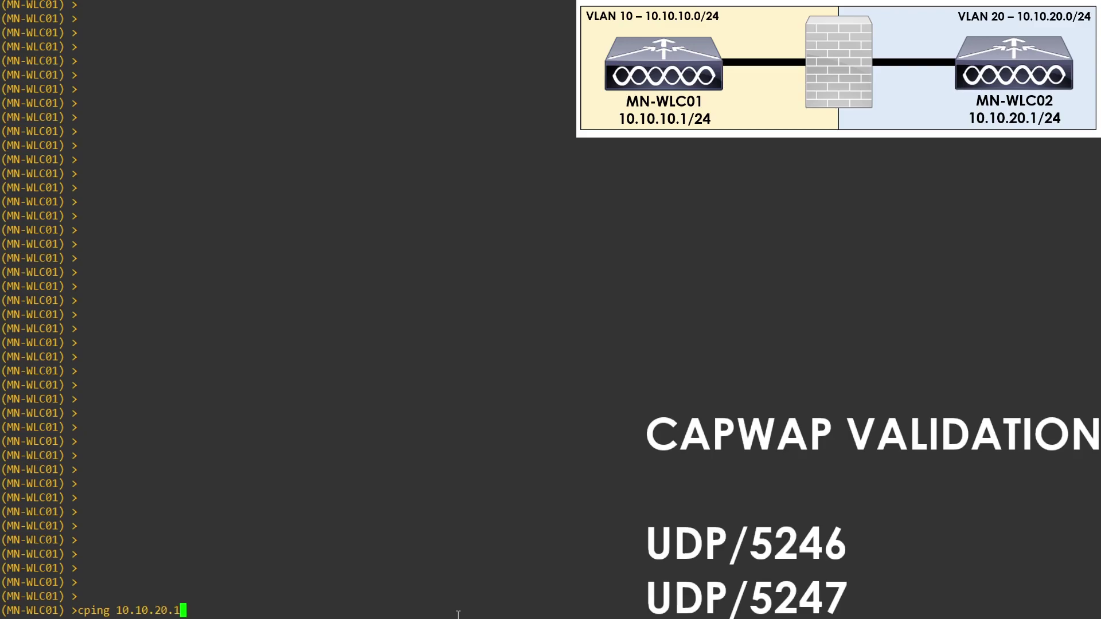
Step: Run cping 10.10.20.1 on MN-WLC01, getting 3 of 3 replies
{"action": "key", "text": "Return"}
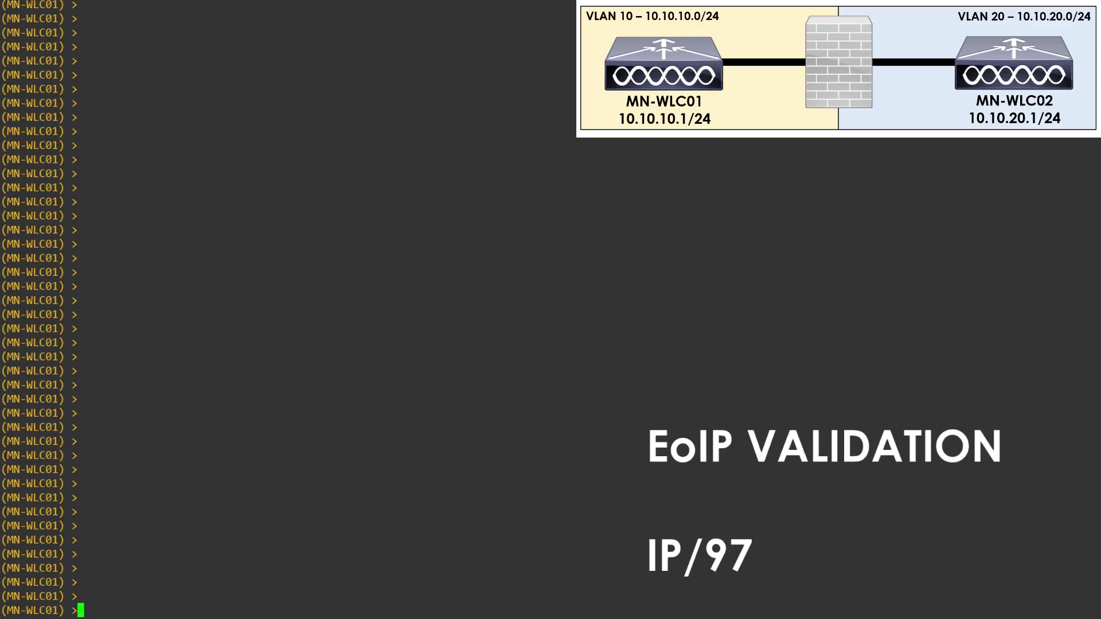
{"action": "type", "text": "eping"}
{"action": "type", "text": " 10.10.20"}
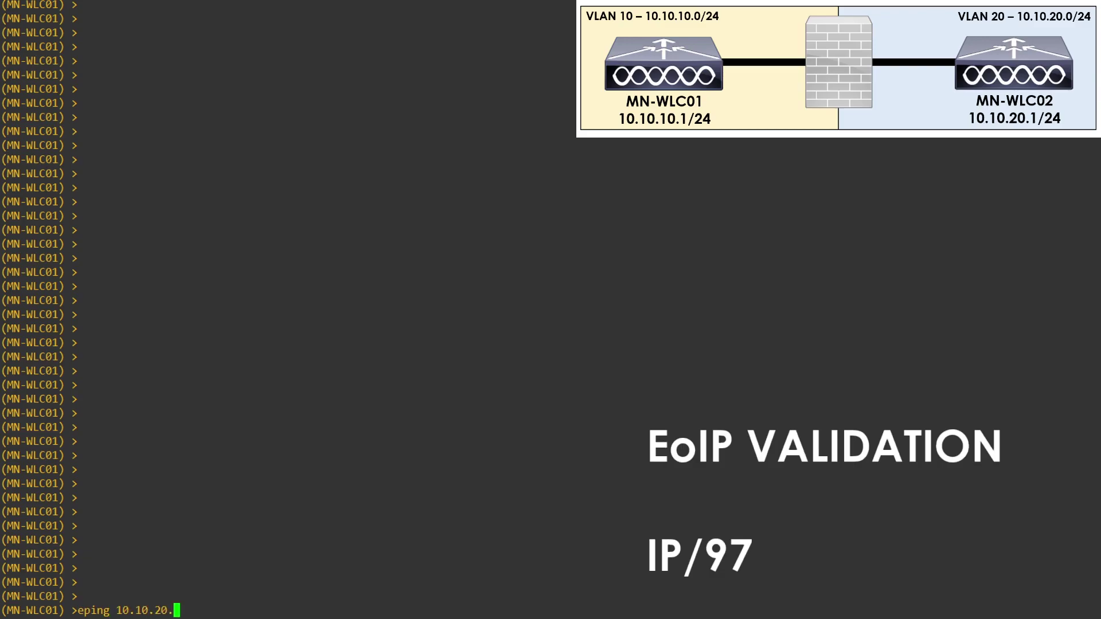
{"action": "type", "text": ".1"}
Step: Run eping 10.10.20.1 on MN-WLC01, getting 3 of 3 replies
{"action": "key", "text": "Return"}
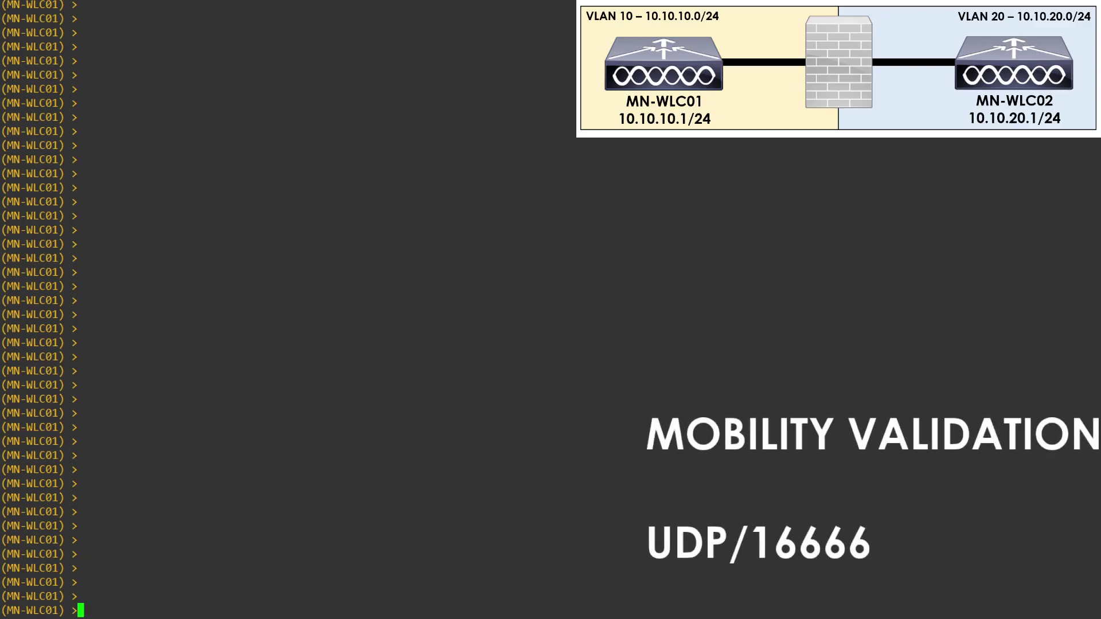
{"action": "type", "text": "mping 10.10.2"}
{"action": "type", "text": "0.1"}
Step: Run mping 10.10.20.1 on MN-WLC01, getting 3 of 3 replies
{"action": "key", "text": "Return"}
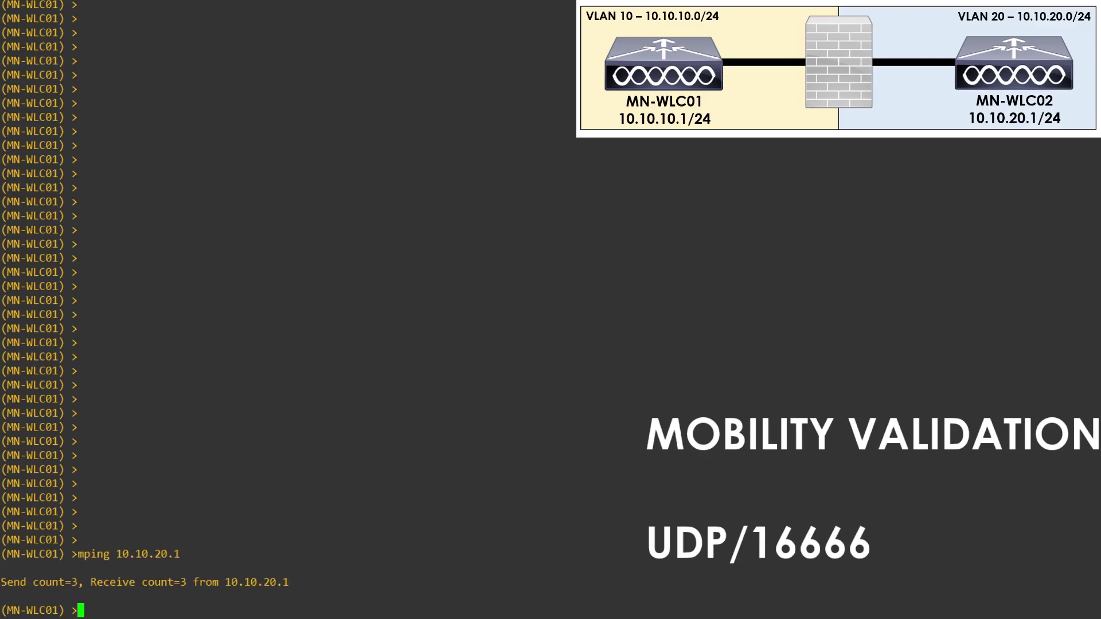